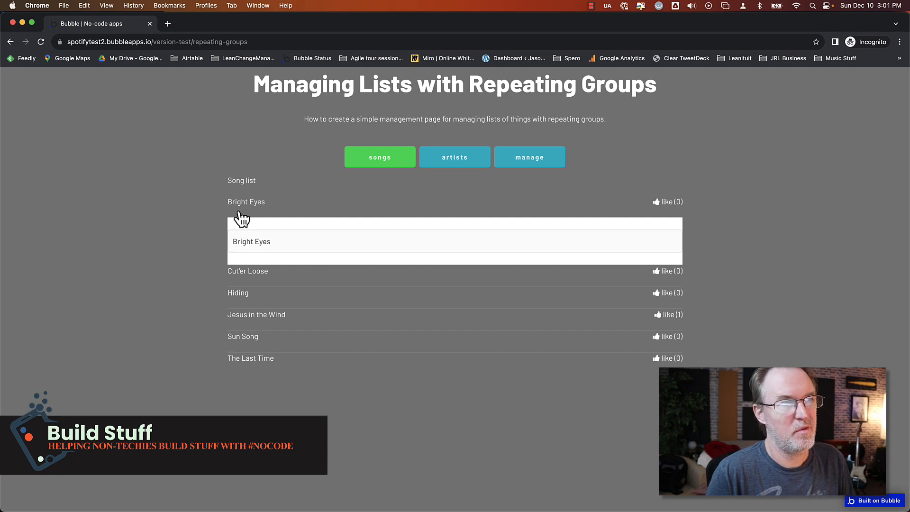
Switch from the incognito window to the logged-in admin preview and reload the song list page.
click(241, 218)
key(ctrl+Up)
click(530, 175)
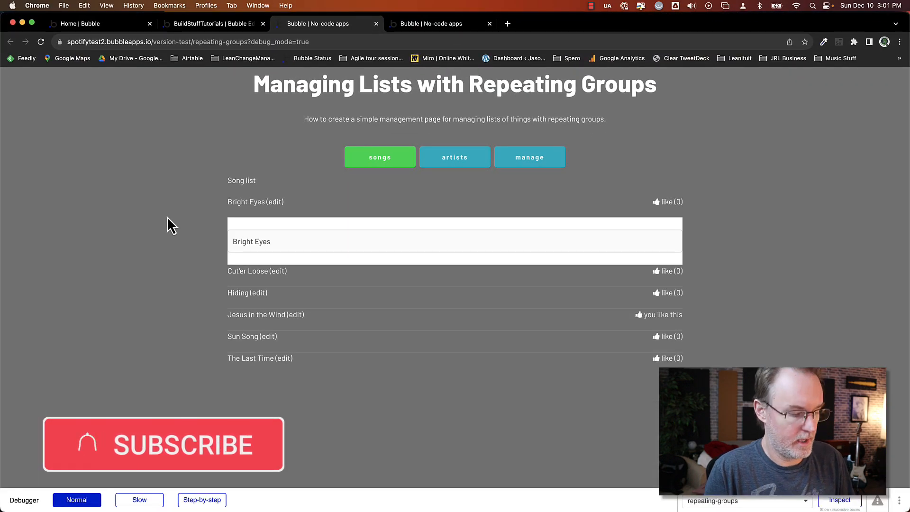
key(super+r)
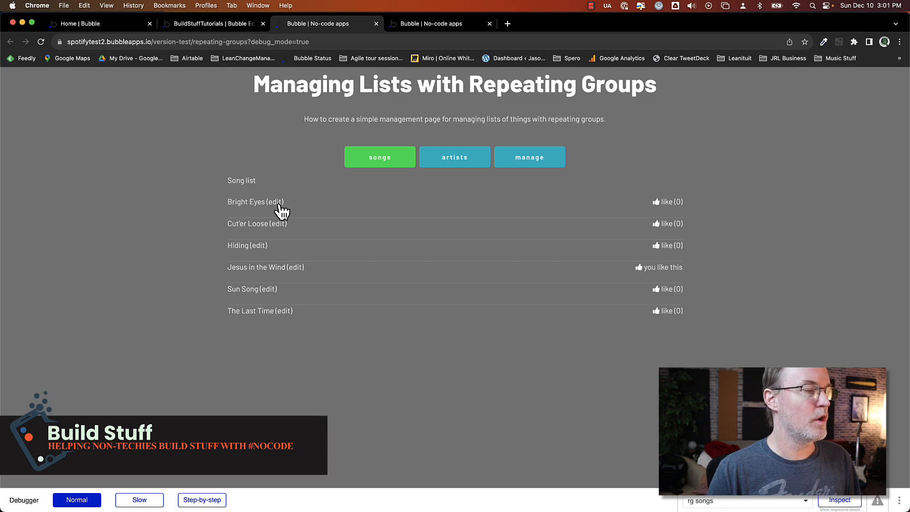
In the Bubble editor, replace "(edit)" in the track name text's Admin condition with the icon code [fa]edit[/fa].
click(224, 23)
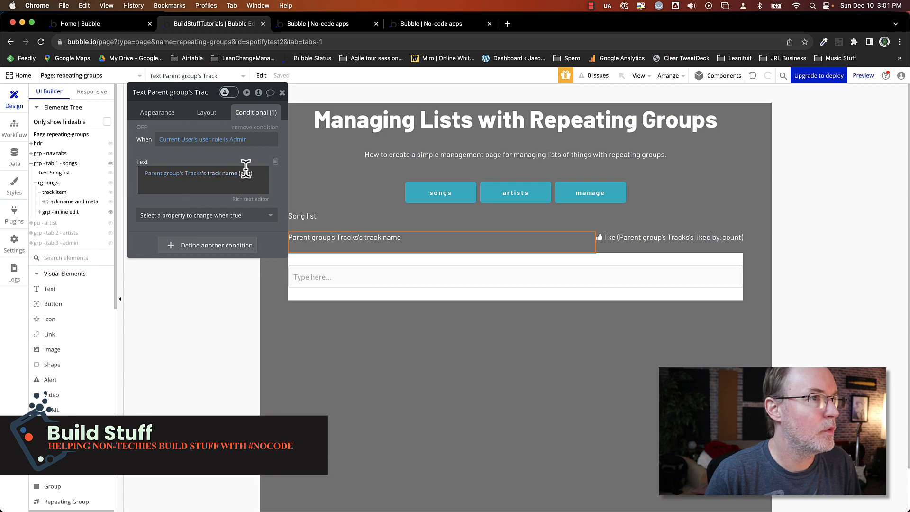
click(245, 171)
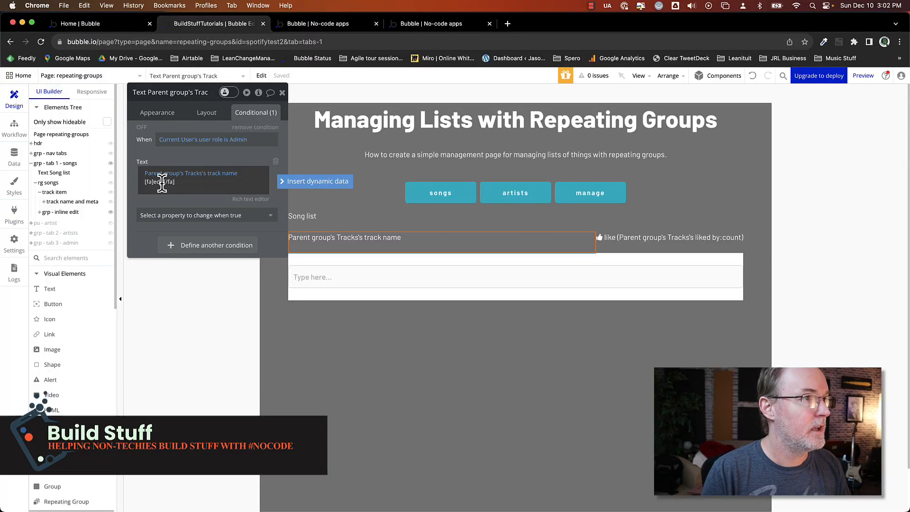
Reload the admin preview and use Bright Eyes' edit icon to toggle its inline edit field open and closed.
click(312, 24)
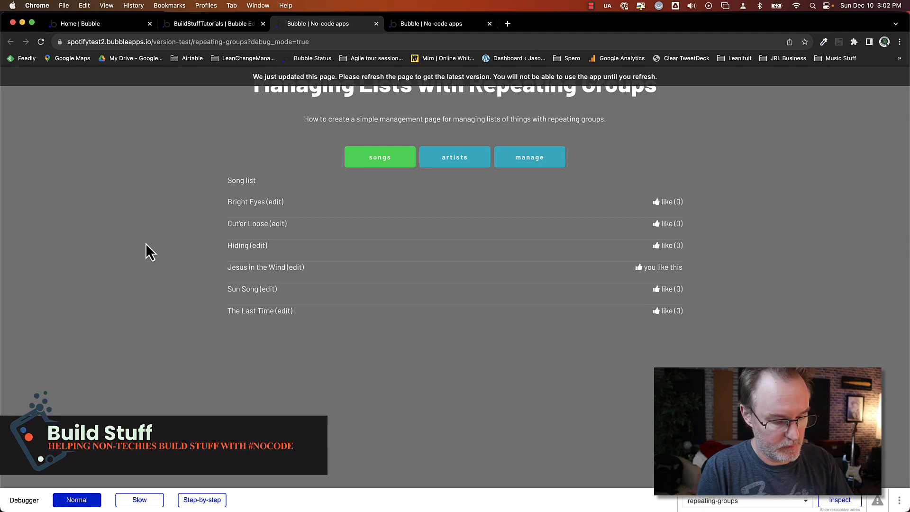
key(super+r)
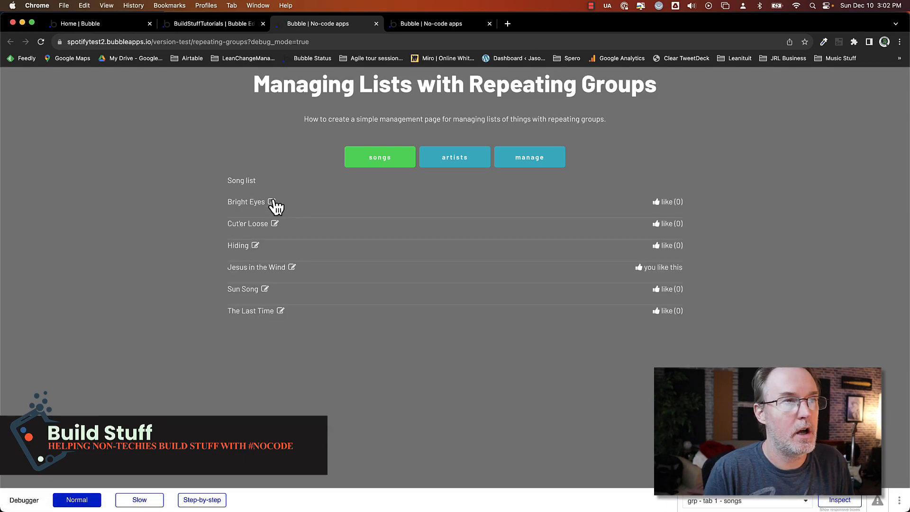
click(272, 202)
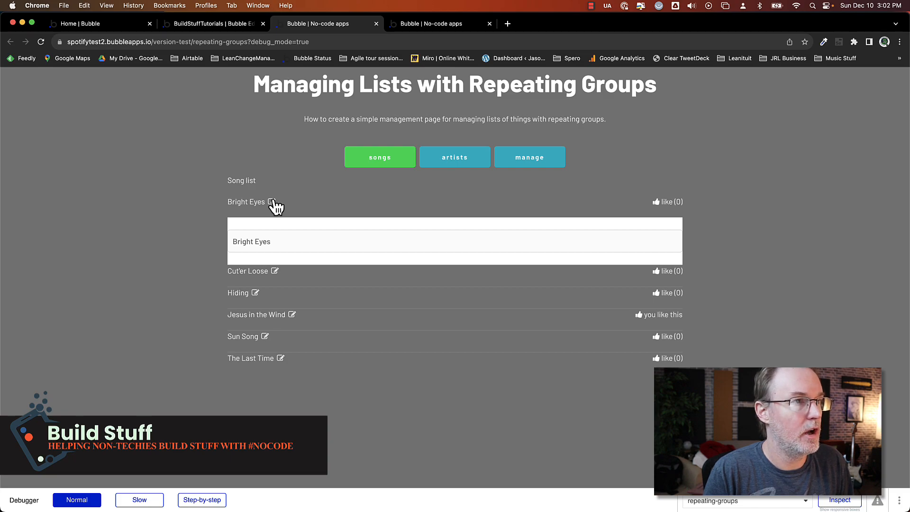
click(272, 202)
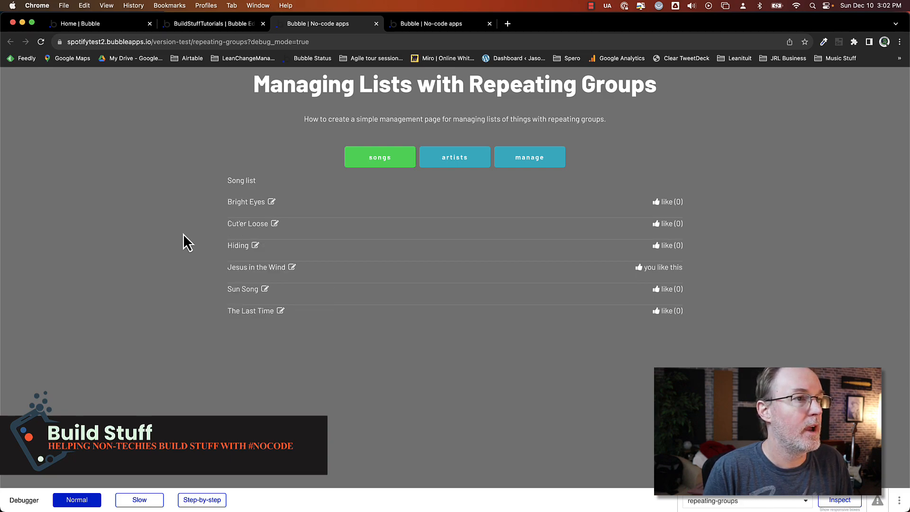
Reload the song list in the incognito window and test whether Bright Eyes and Cut'er Loose toggle inline editing when logged out.
key(ctrl+Up)
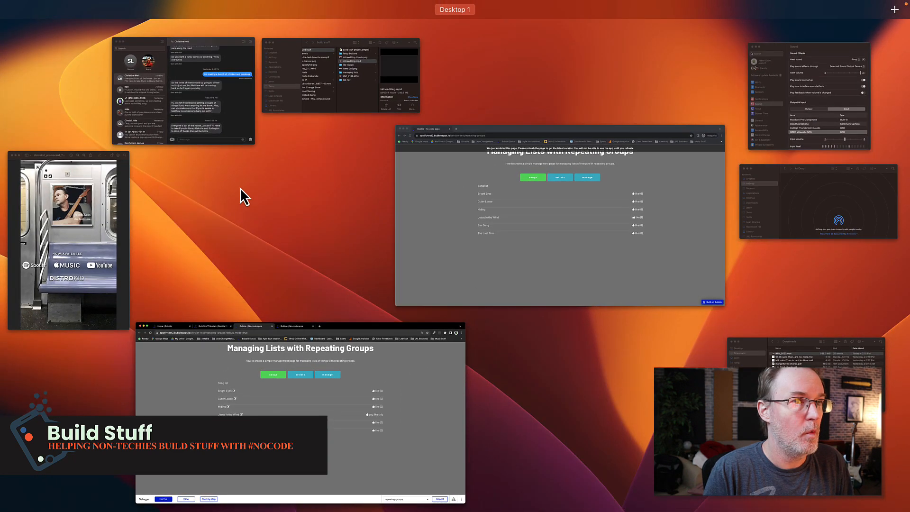
click(467, 143)
key(super+r)
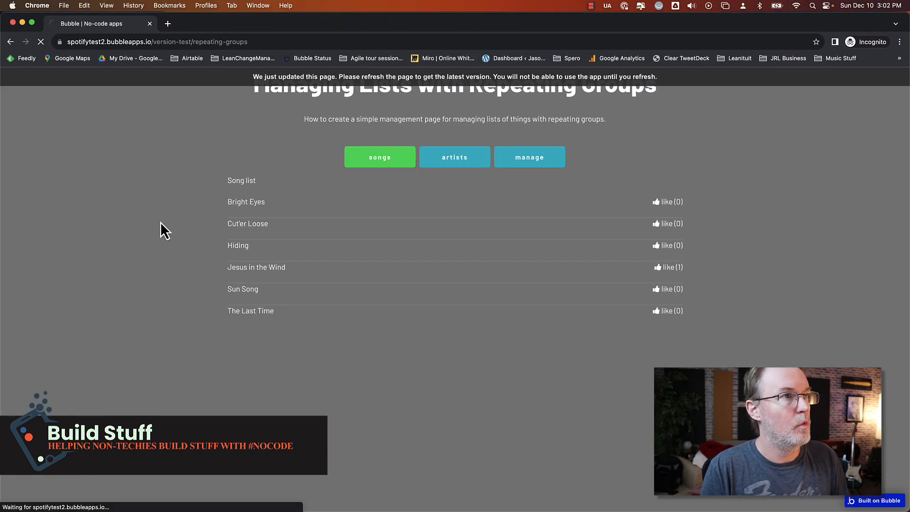
click(261, 205)
click(261, 209)
click(259, 231)
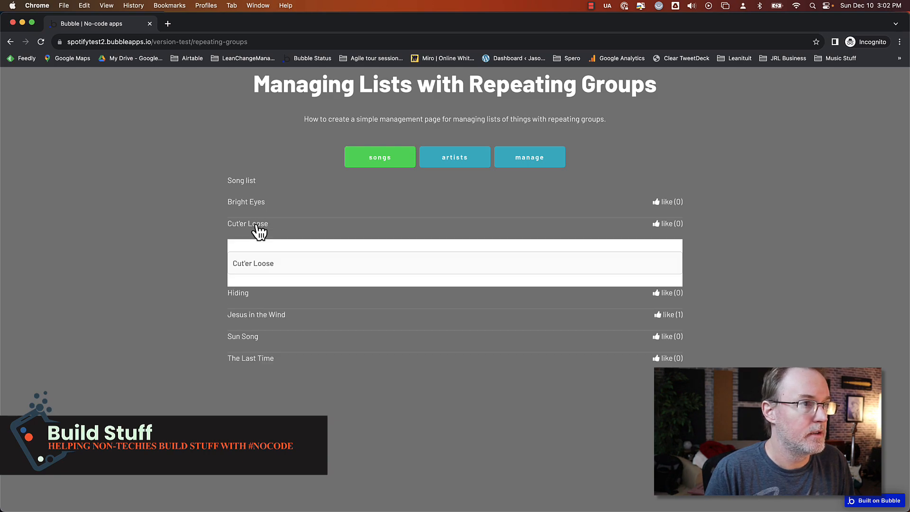
click(262, 228)
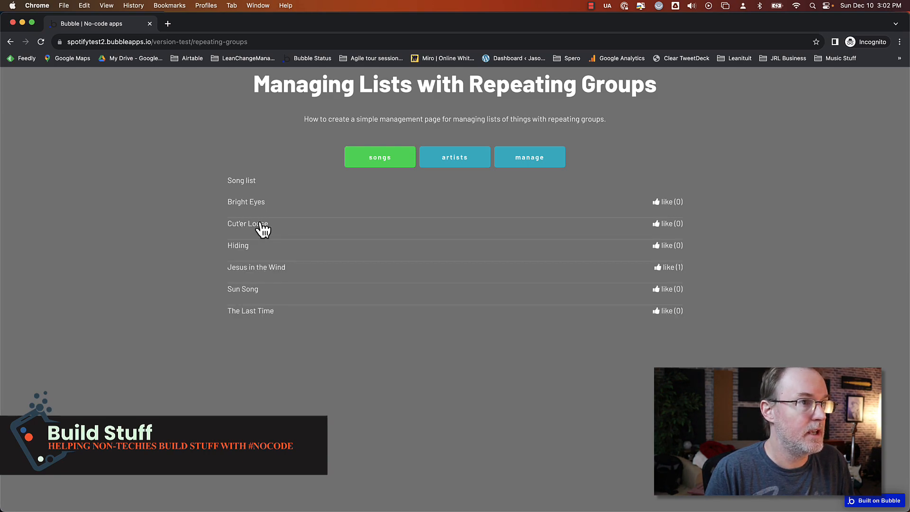
Return to the Bubble editor and open the click workflow of the track name text.
key(ctrl+Up)
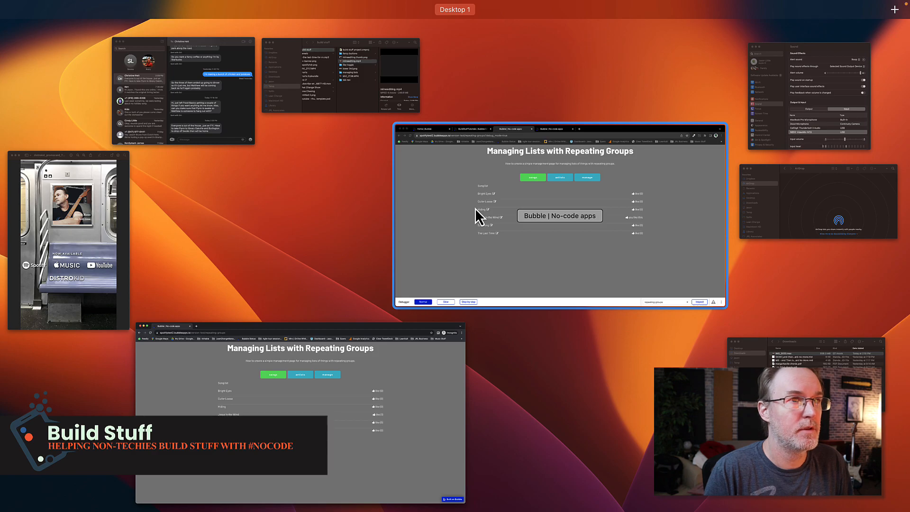
click(475, 209)
click(197, 28)
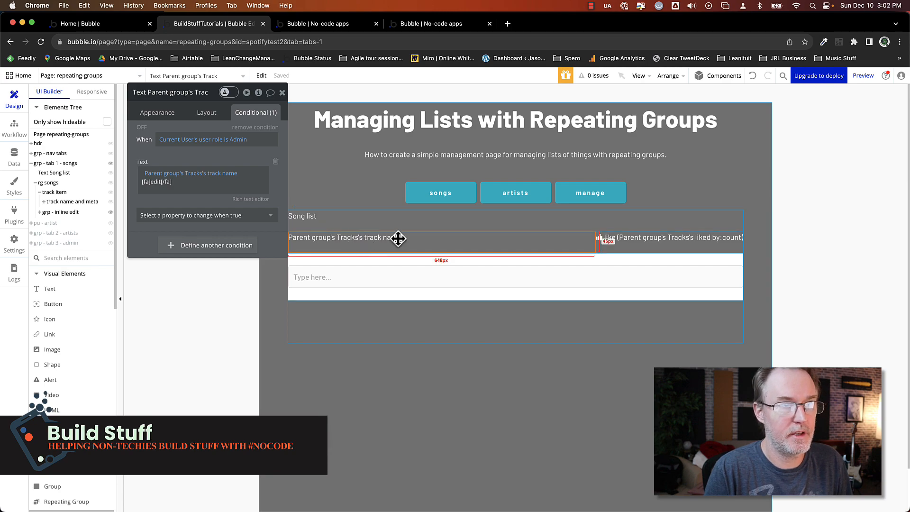
click(165, 114)
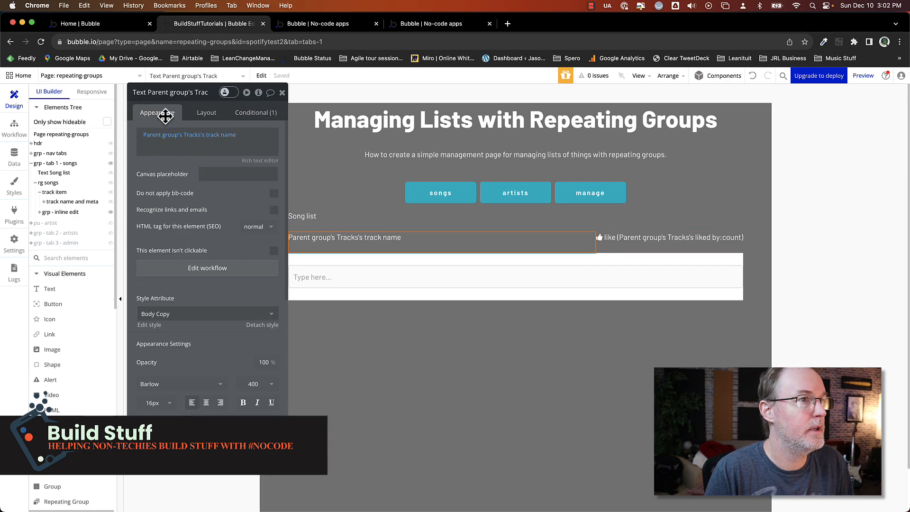
click(204, 268)
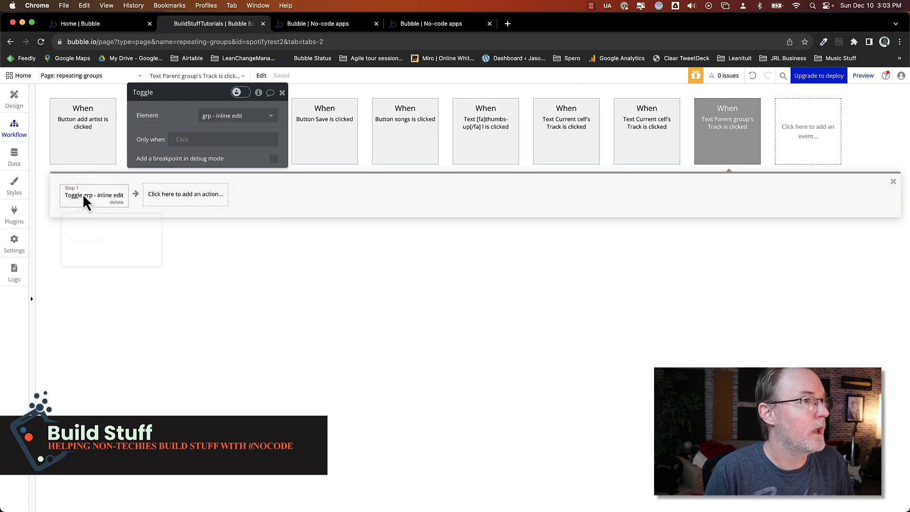
Restrict the Toggle grp - inline edit action to run only when Current User's user role is Admin.
drag(152, 167, 353, 160)
click(353, 195)
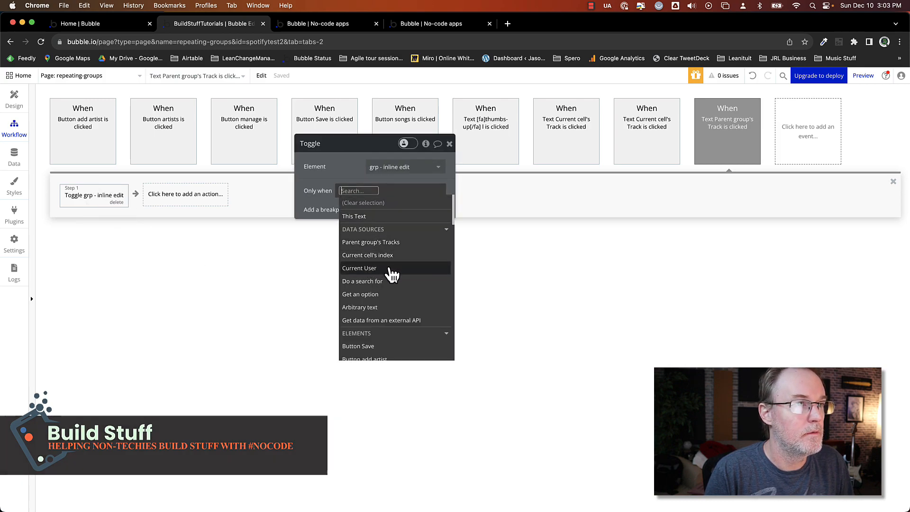
click(387, 268)
click(402, 255)
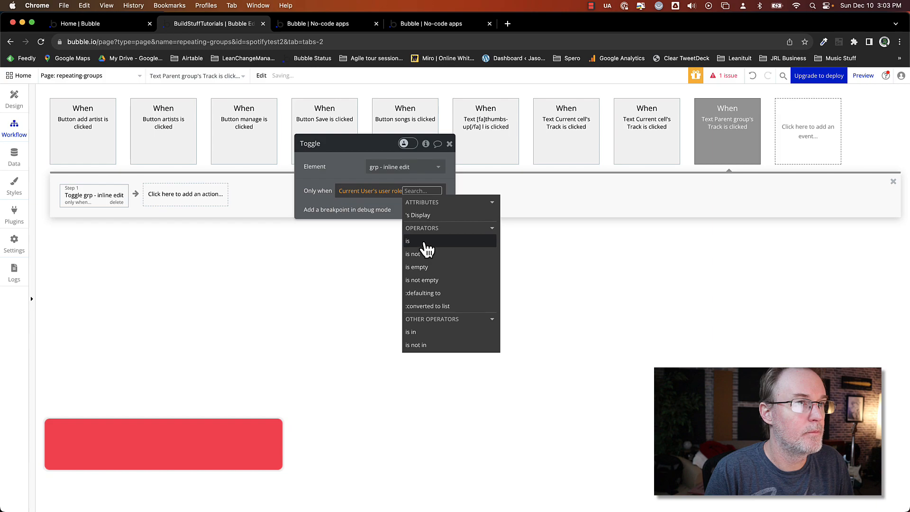
click(411, 257)
click(390, 238)
click(321, 214)
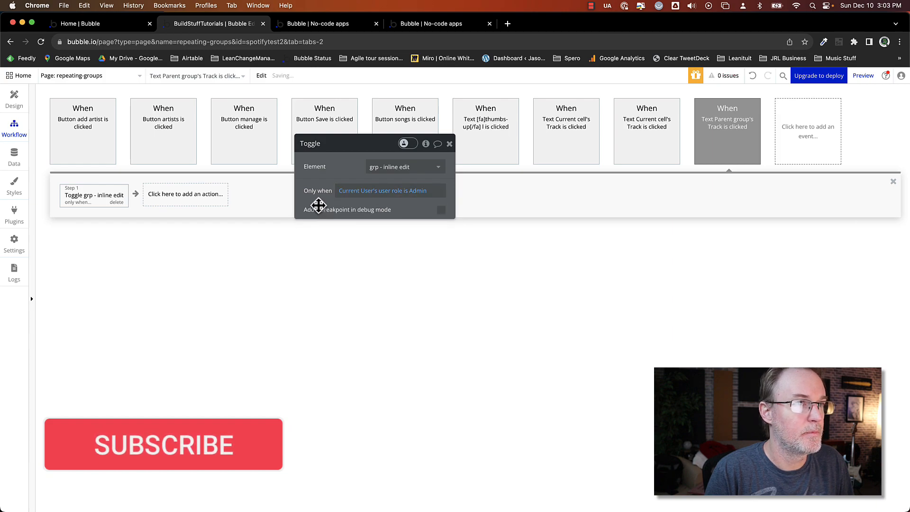
Test toggling Bright Eyes' inline edit field in the updated admin preview.
click(316, 24)
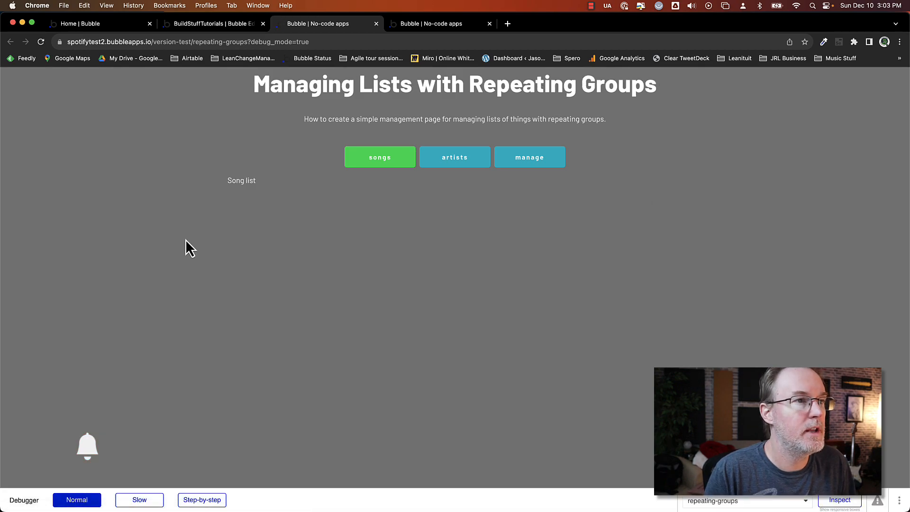
click(247, 201)
click(247, 200)
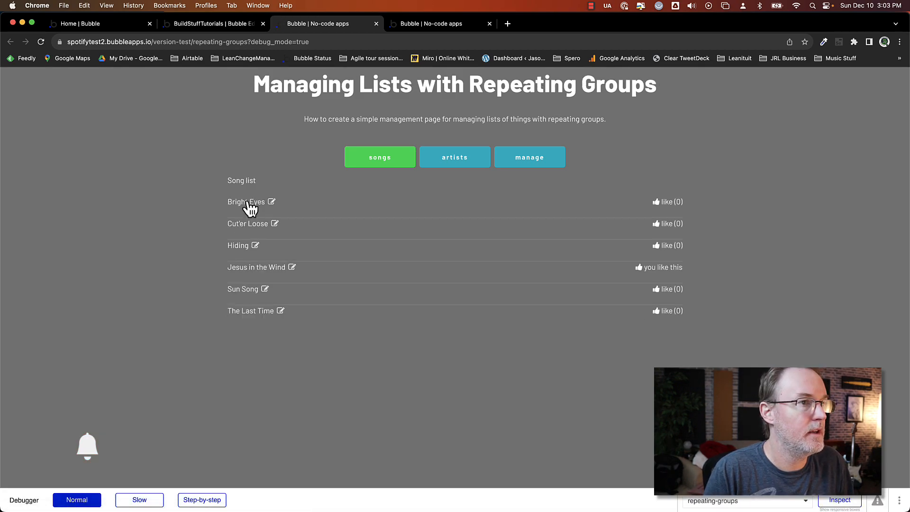
Reload the incognito song list and test whether the song names still open inline editing after the workflow restriction.
key(ctrl+Up)
click(434, 264)
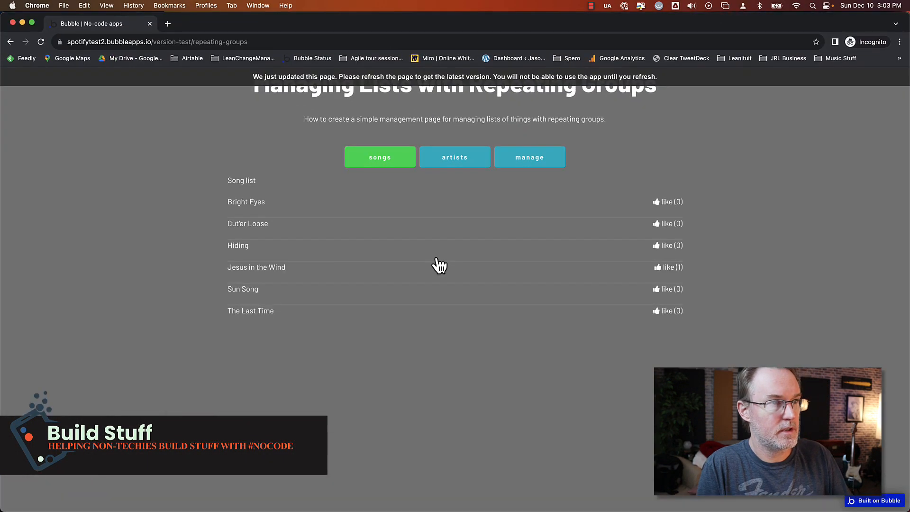
key(super+r)
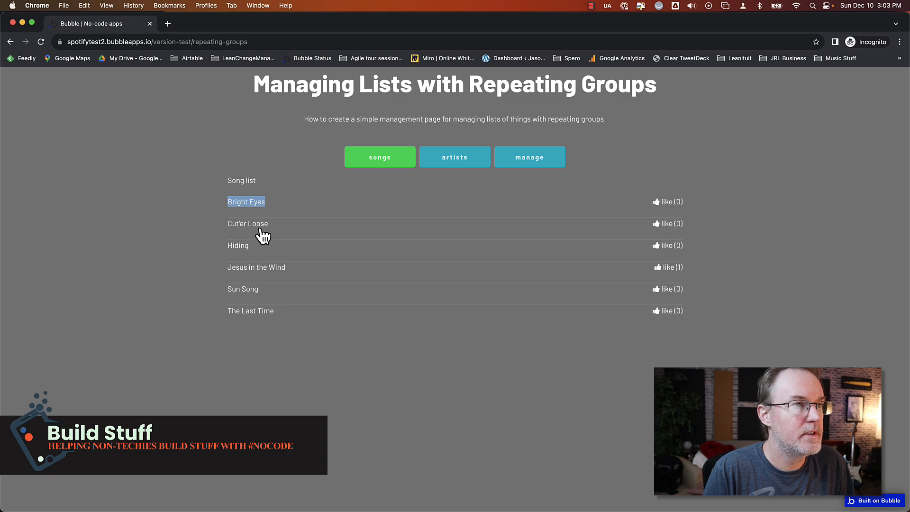
double_click(260, 228)
click(260, 229)
double_click(258, 226)
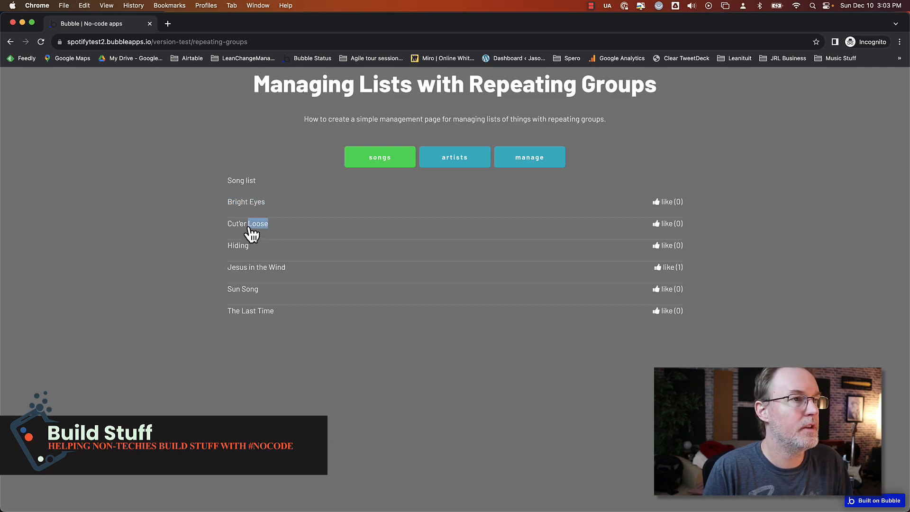
Back in the editor's design view, add a second condition to the track name text: when Current User's user role is not Admin.
key(ctrl+Up)
click(478, 216)
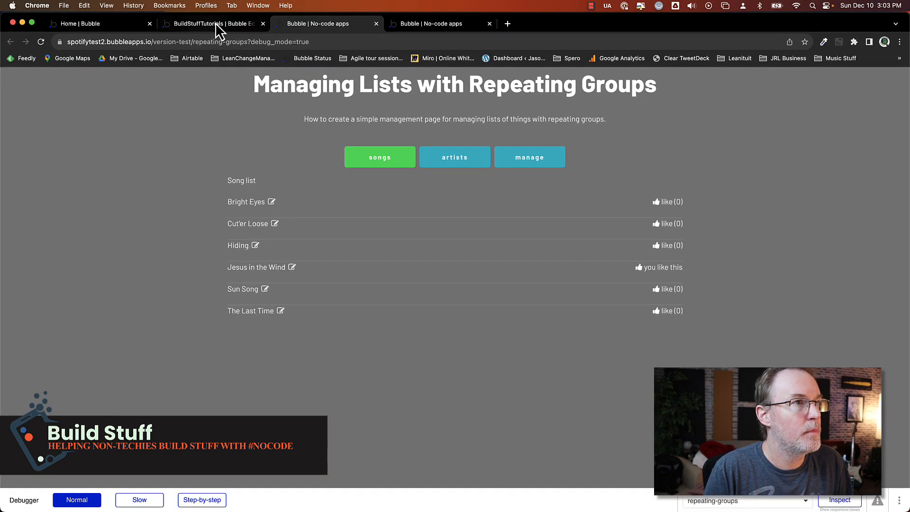
click(215, 24)
click(15, 99)
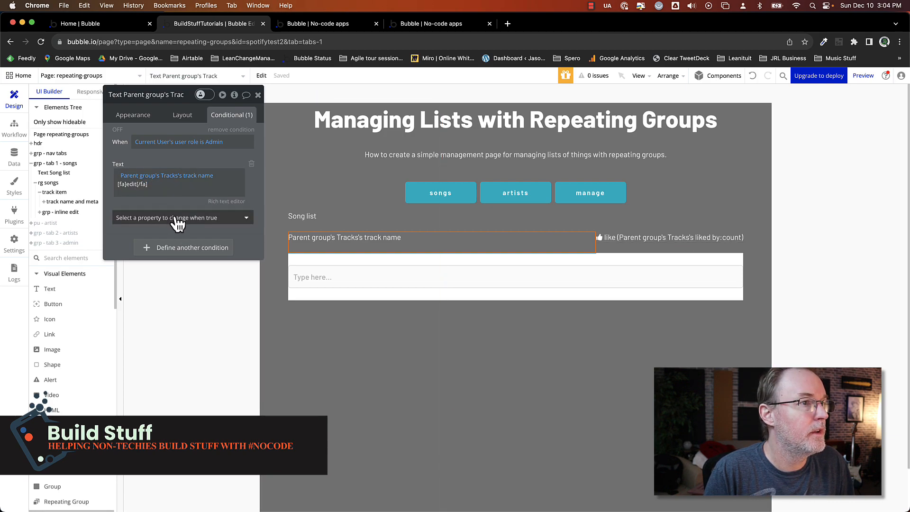
click(187, 249)
click(148, 248)
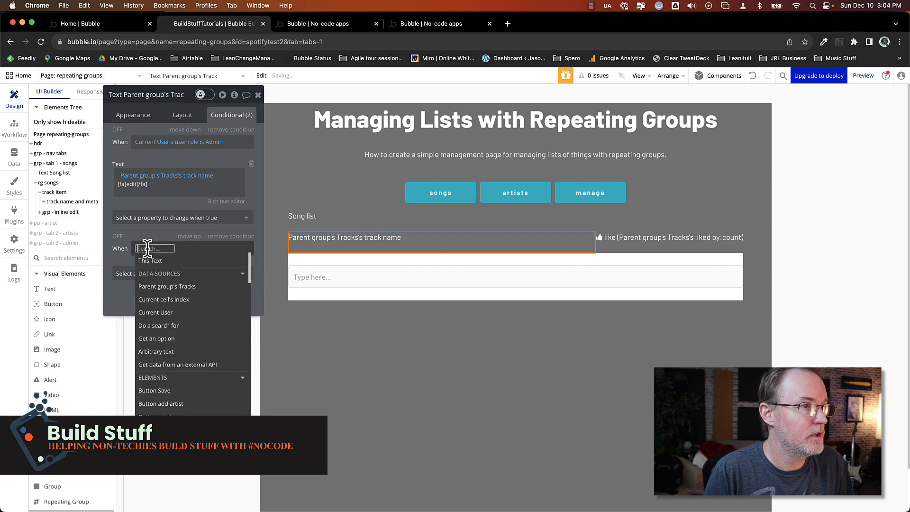
click(180, 313)
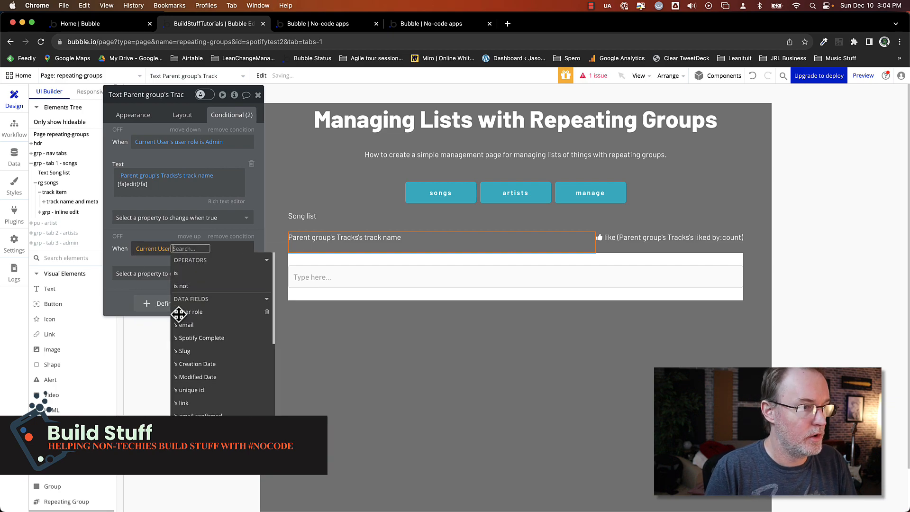
text(ro)
click(189, 273)
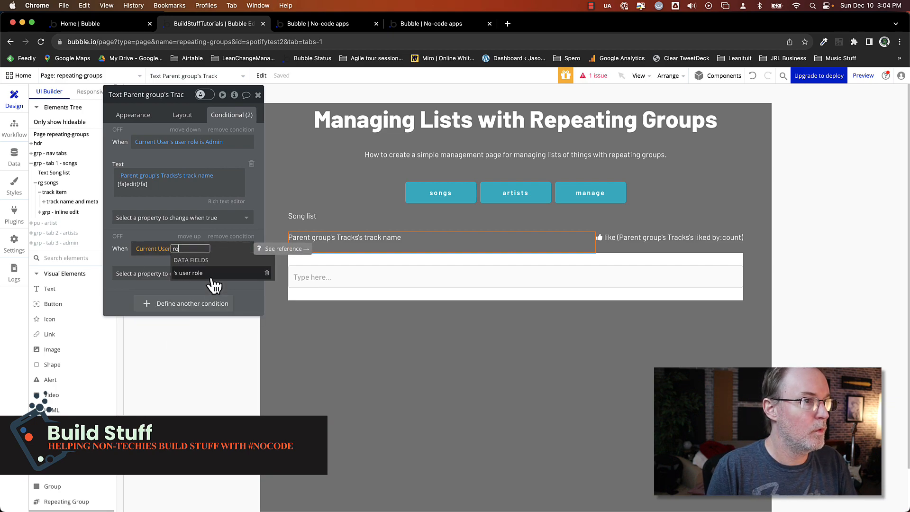
text(is)
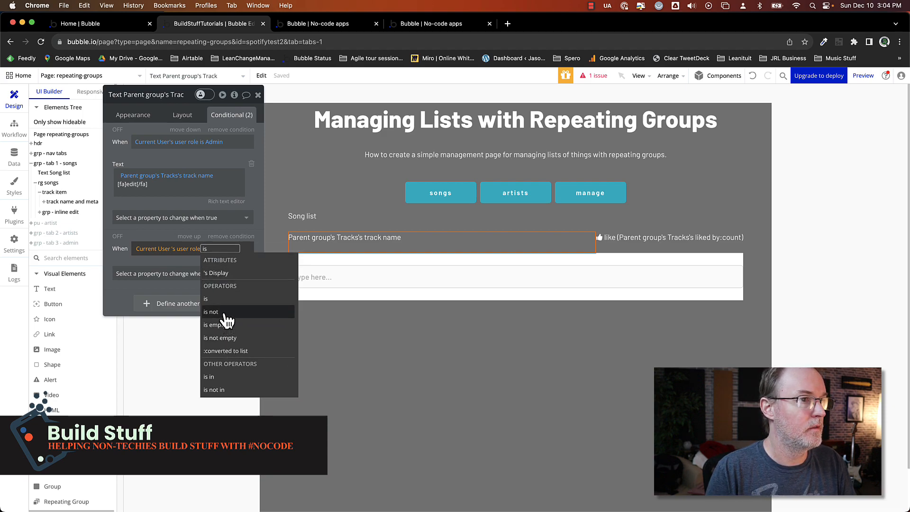
click(223, 313)
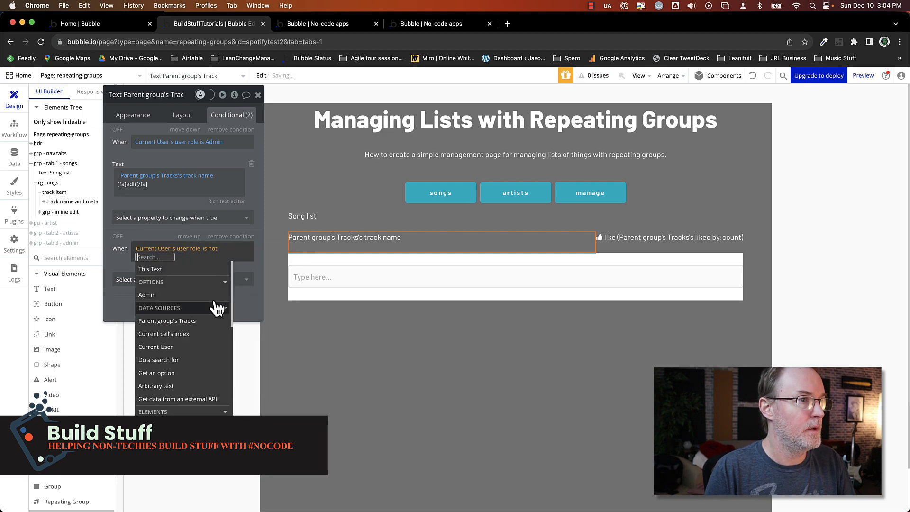
click(136, 280)
Add the "This element isn't clickable" property to the non-Admin condition and enable it.
click(123, 275)
click(194, 331)
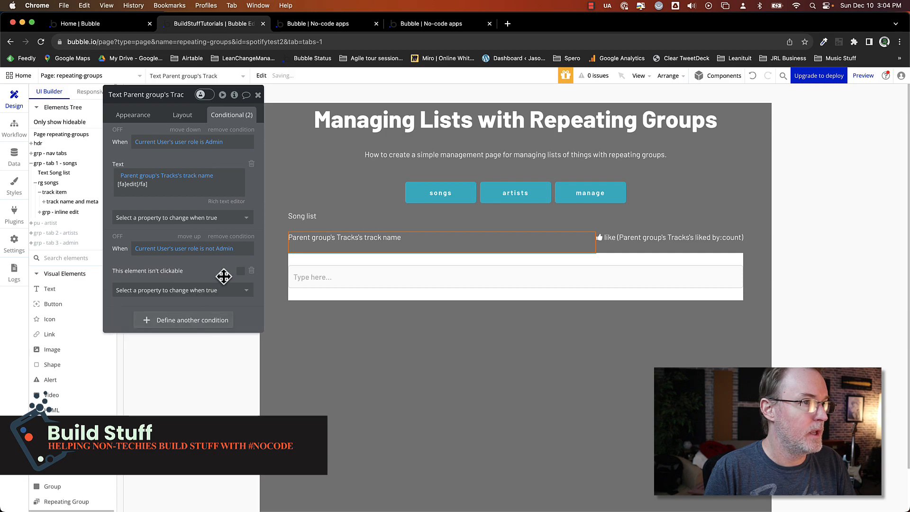
click(241, 271)
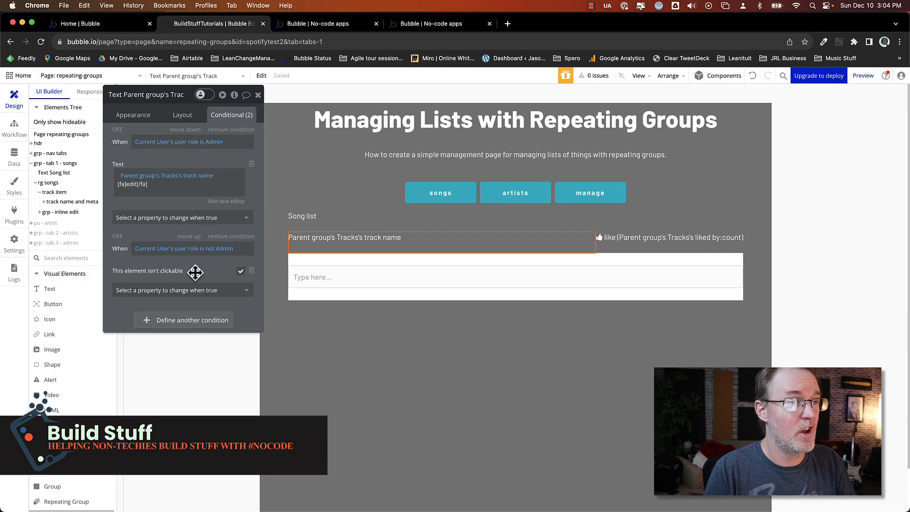
Reload the incognito preview and test whether Bright Eyes and Cut'er Loose are still clickable for a logged-out visitor.
key(ctrl+Up)
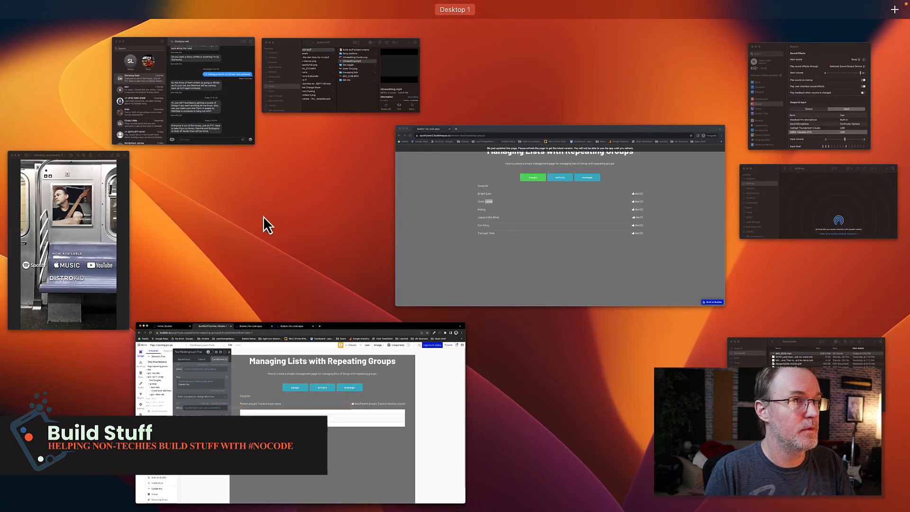
click(511, 227)
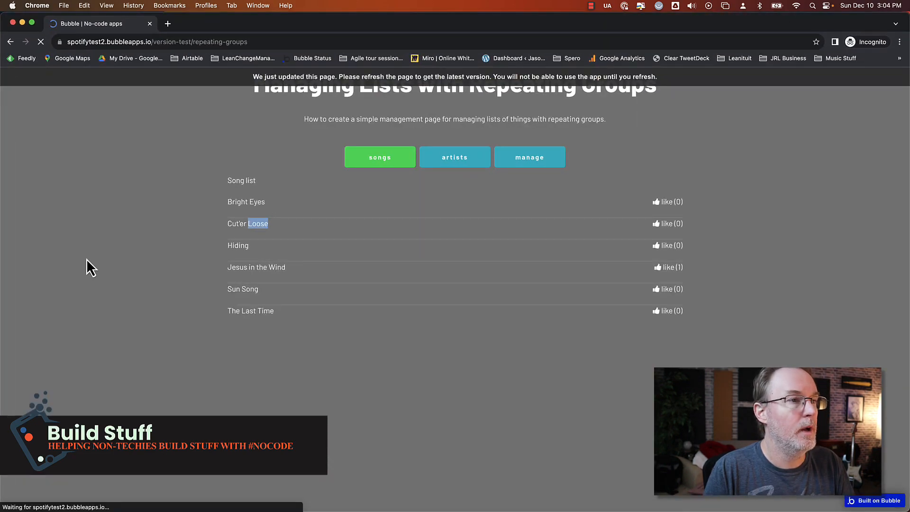
triple_click(249, 203)
triple_click(251, 228)
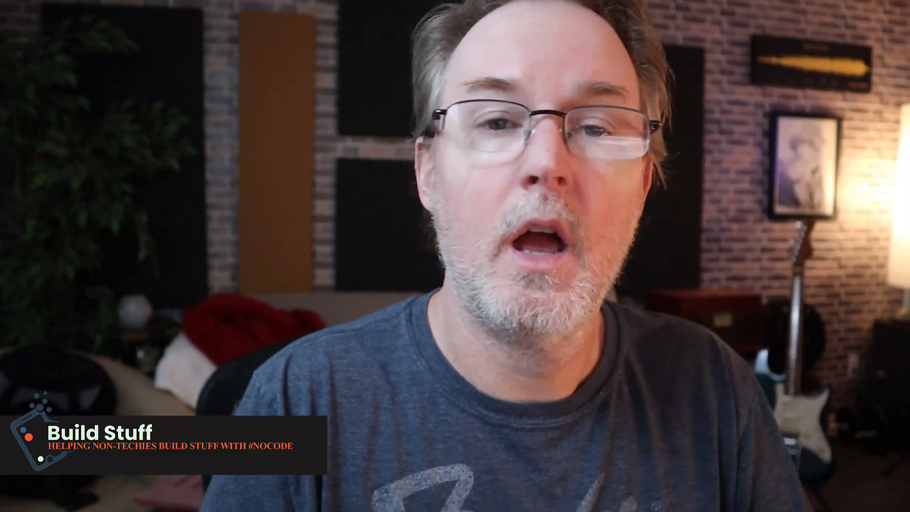